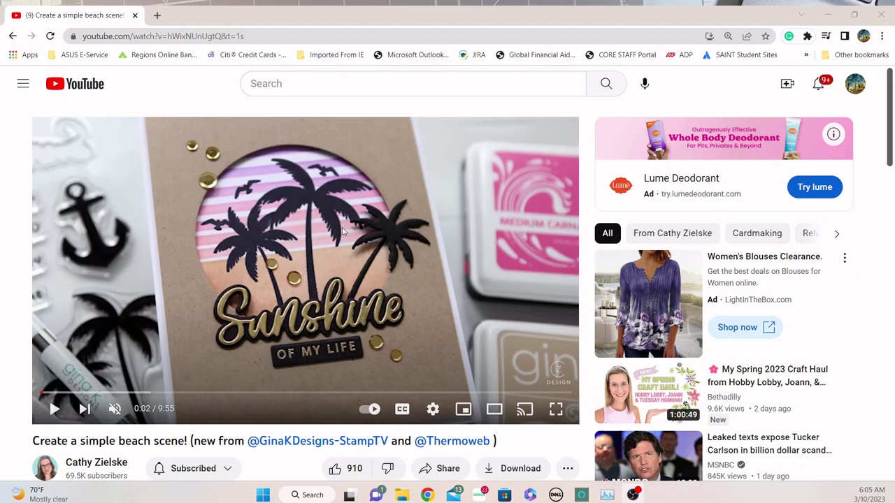
- Switch to Cricut Design Space, open the Beach and Sunshine project for customizing, and ungroup the whole card design
left_click(469, 497)
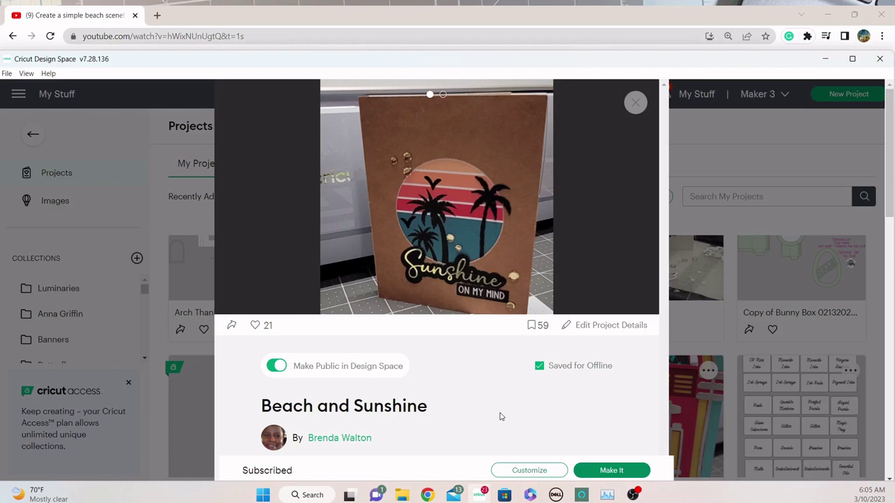
left_click(529, 471)
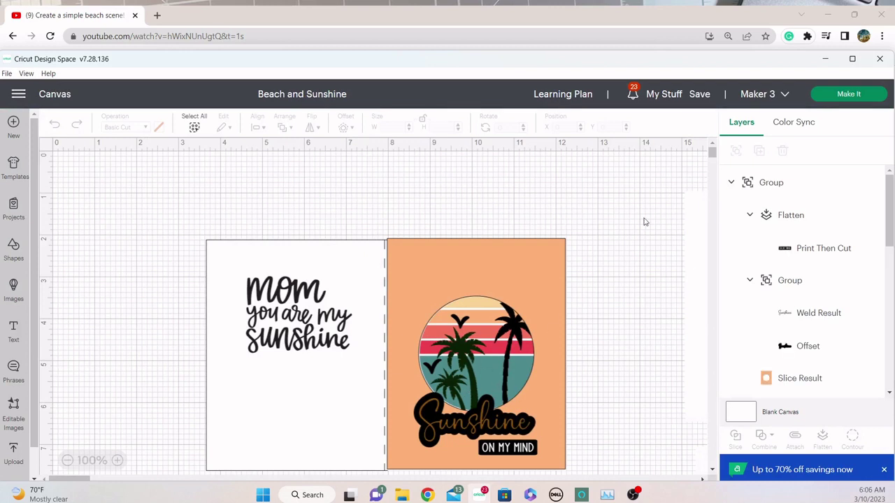
left_click(495, 286)
left_click(735, 150)
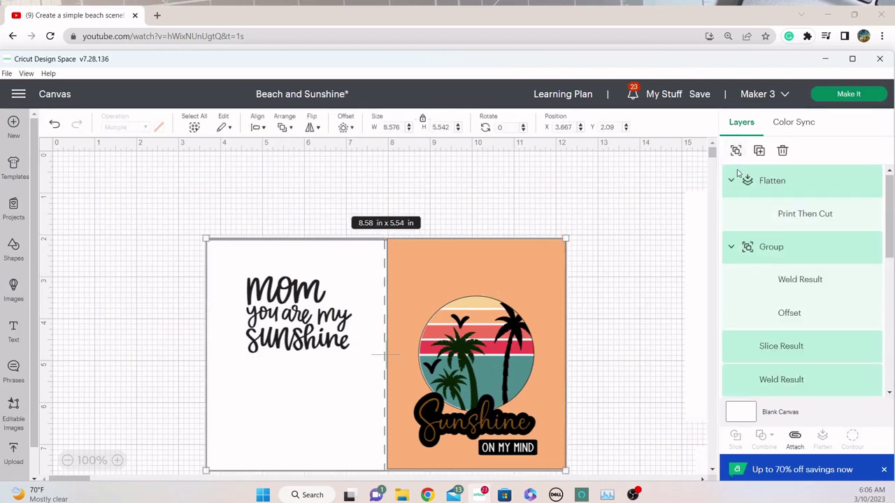
- Shift the whole design to about X 3, Y 1.1, and move the orange circle-cutout panel away to about X 0, Y 6.4
left_click_drag(469, 272, 441, 231)
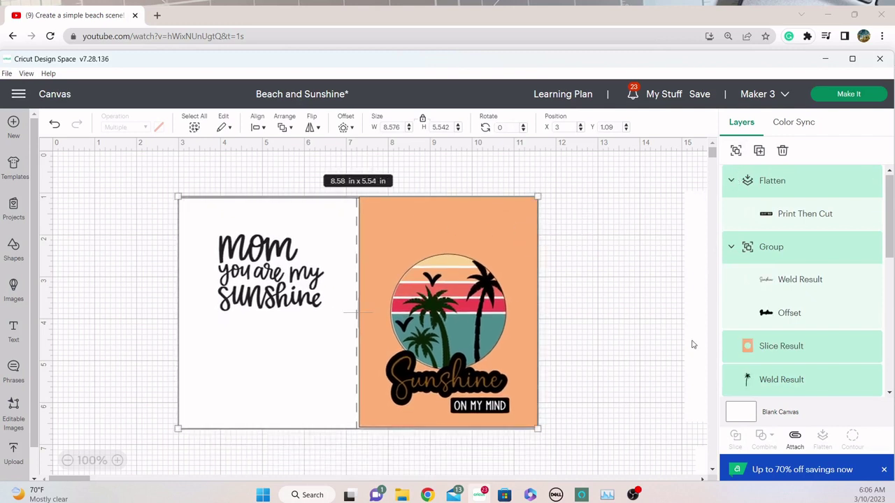
left_click(760, 345)
left_click_drag(455, 231, 151, 459)
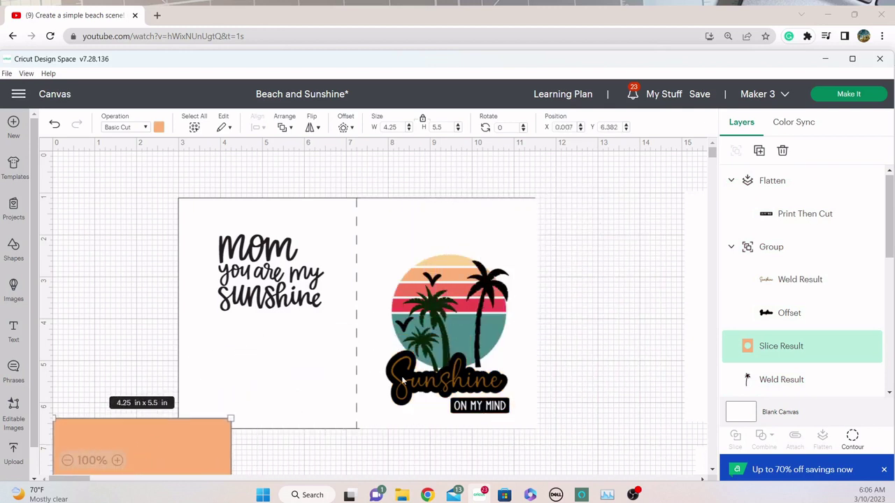
- Narrow the separate palm tree to about 0.57 in wide and move it off the card to about X 13.7, Y 2.1
left_click(769, 380)
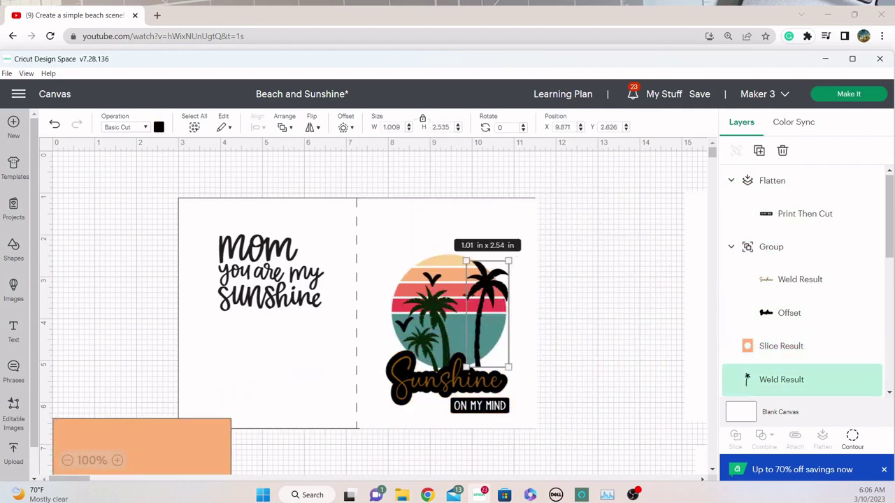
left_click_drag(490, 308, 559, 286)
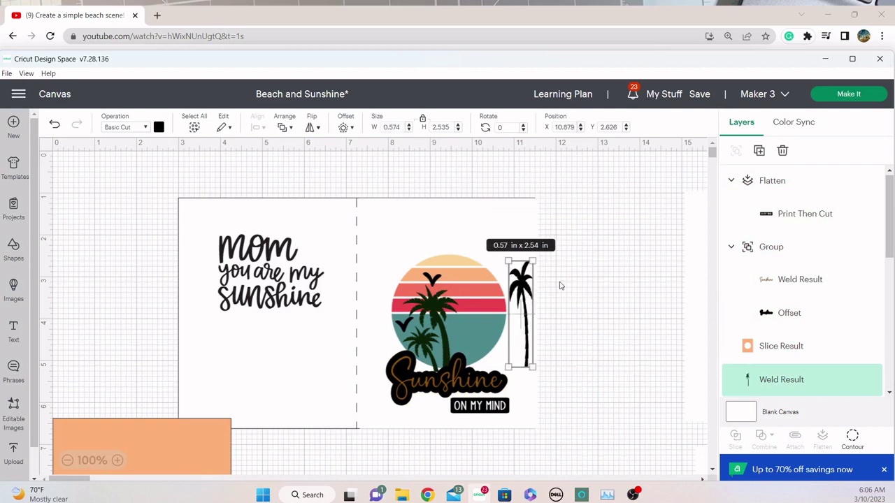
left_click(552, 285)
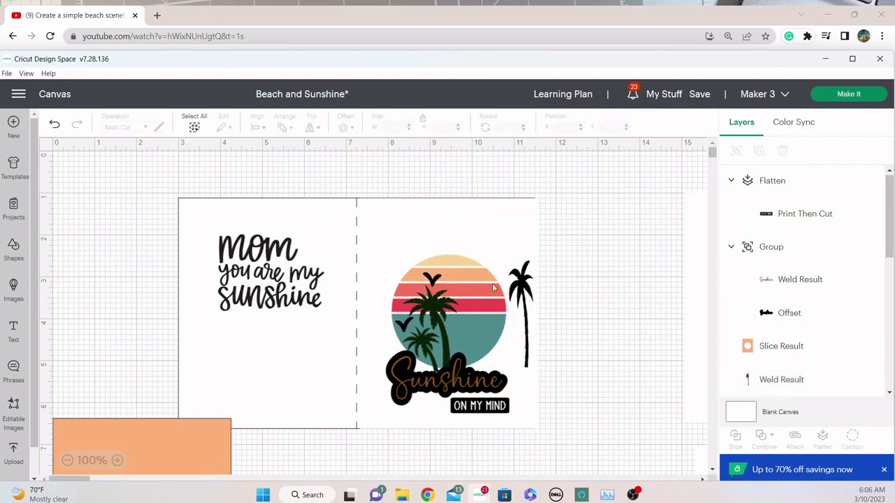
left_click(521, 301)
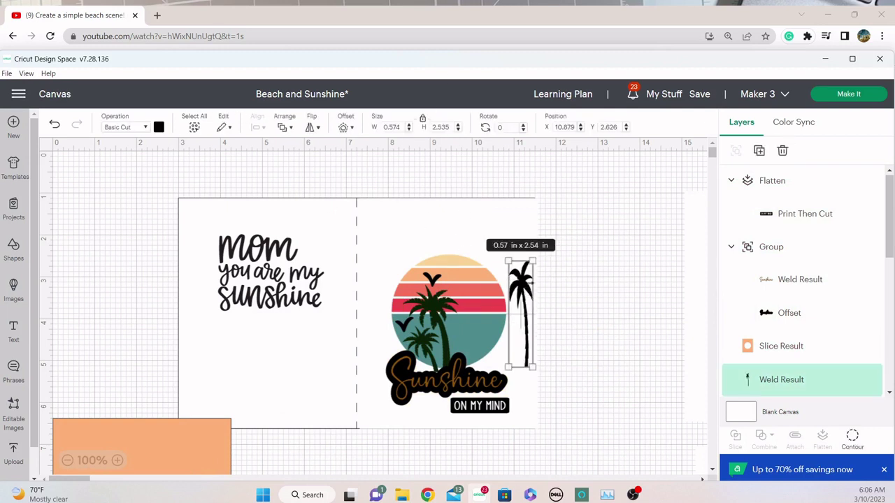
left_click_drag(521, 301, 640, 277)
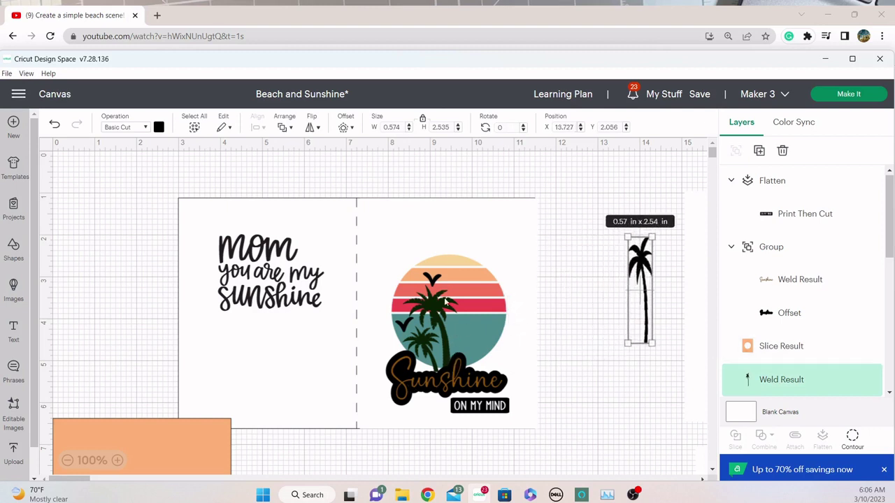
- Move the flattened sunset scene below the card base to about X 8.8, Y 6.6
left_click_drag(440, 293, 478, 453)
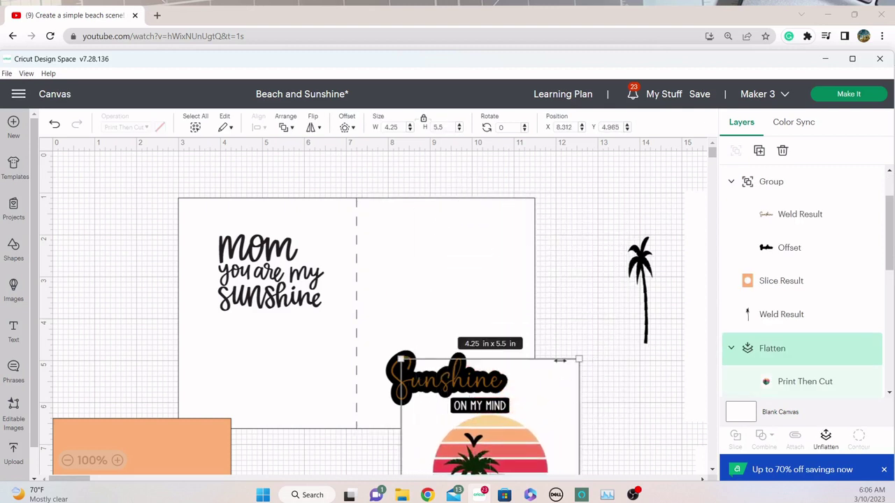
scroll(557, 326, "down", 5)
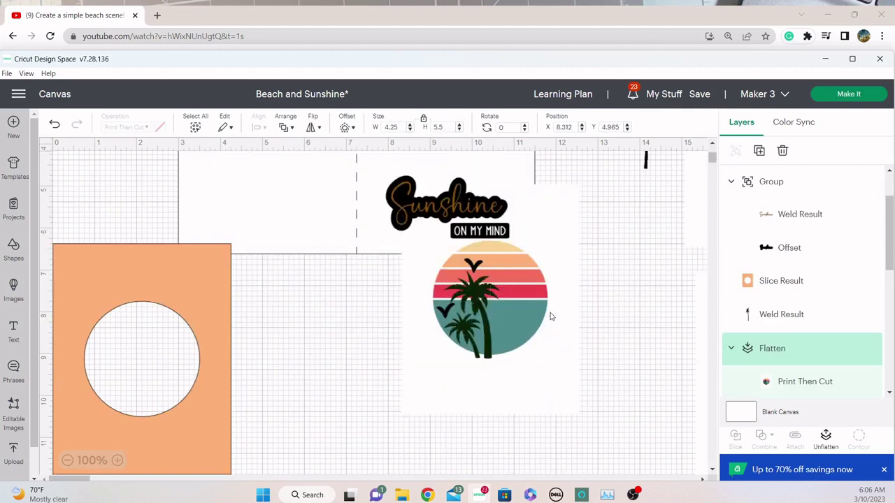
left_click_drag(525, 301, 545, 368)
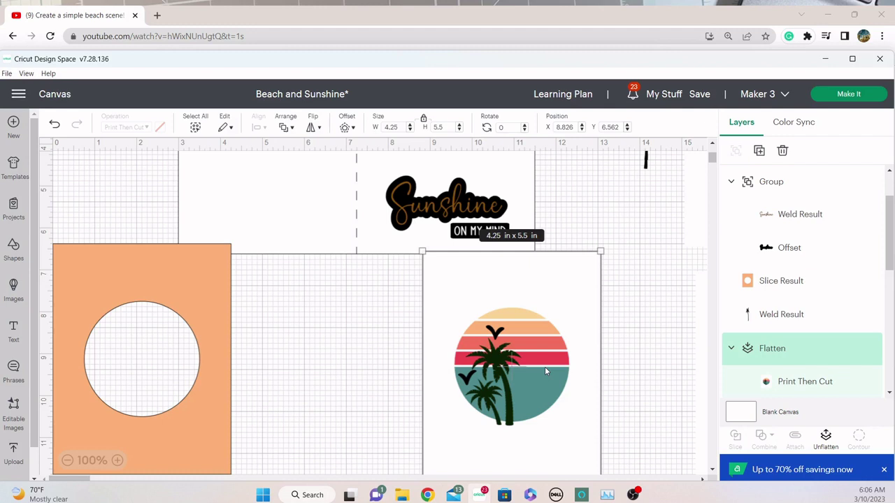
- Examine the bookmarked images for the striped sunset circle, palm tree and beach scene artwork
left_click(679, 102)
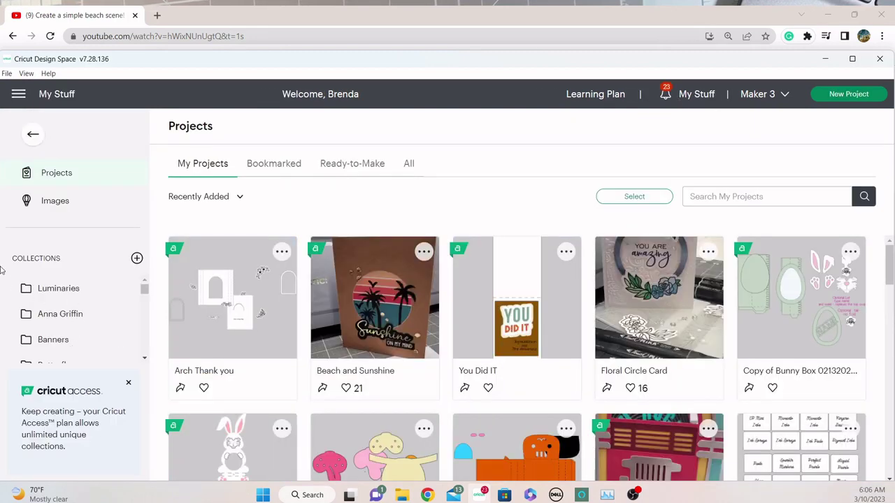
left_click(44, 204)
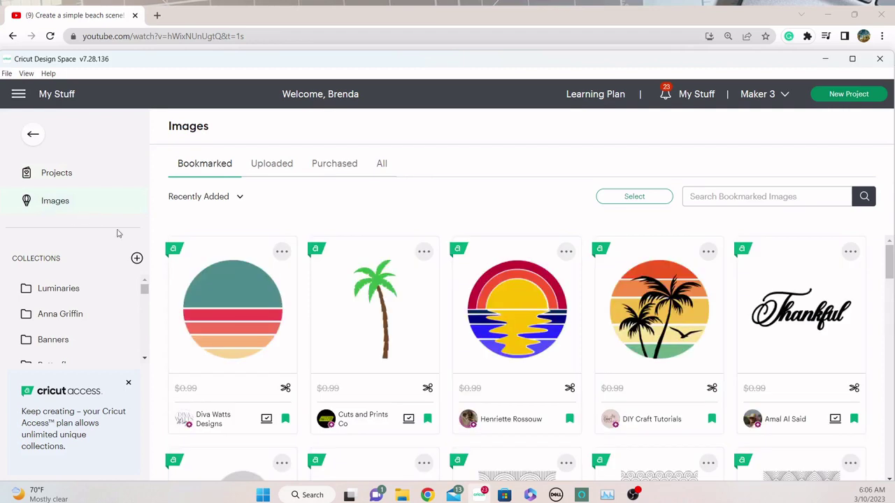
mouse_move(245, 311)
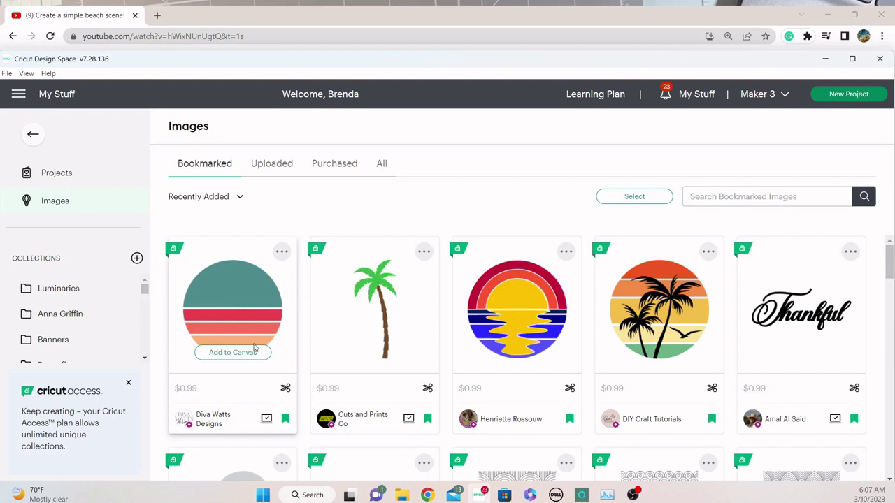
mouse_move(396, 340)
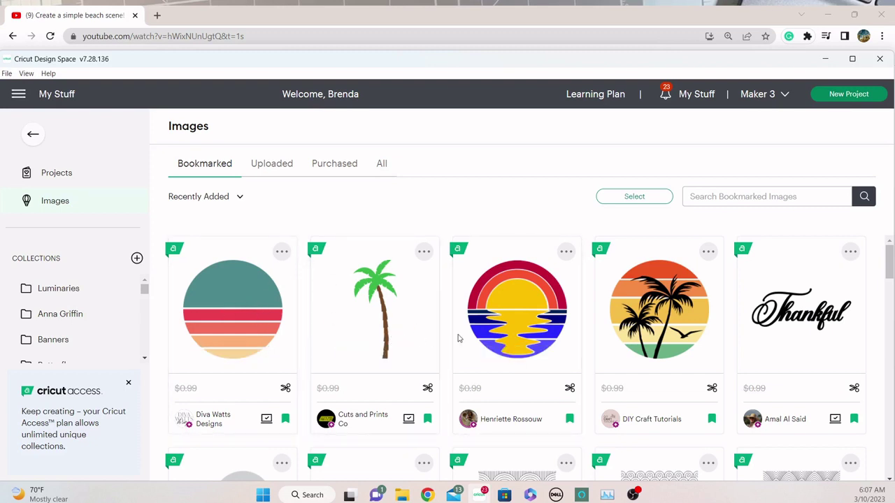
mouse_move(611, 340)
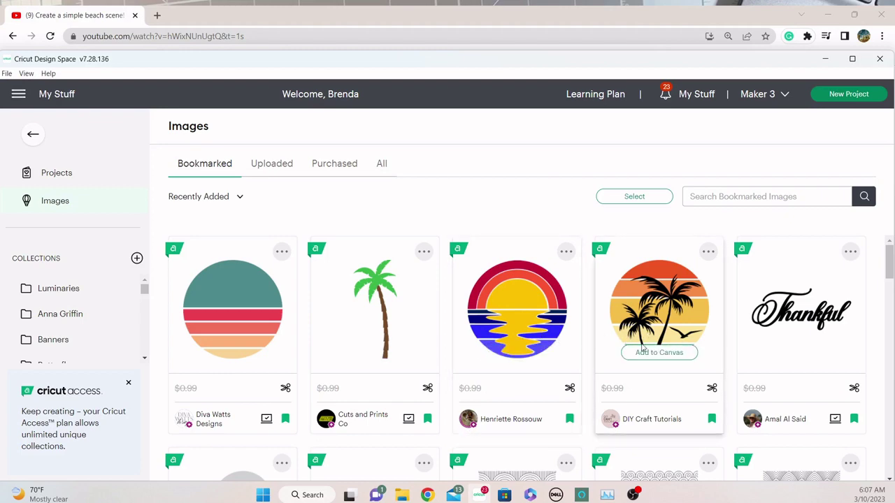
scroll(641, 347, "down", 2)
scroll(642, 347, "up", 1)
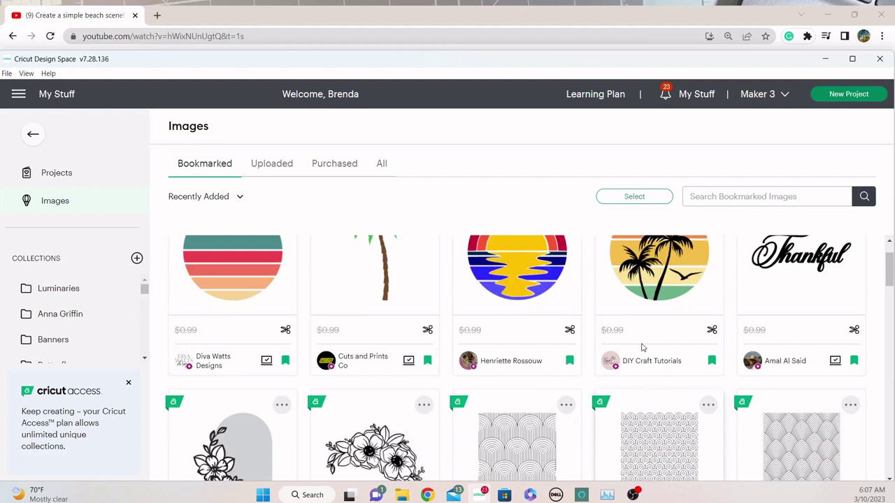
scroll(642, 348, "up", 1)
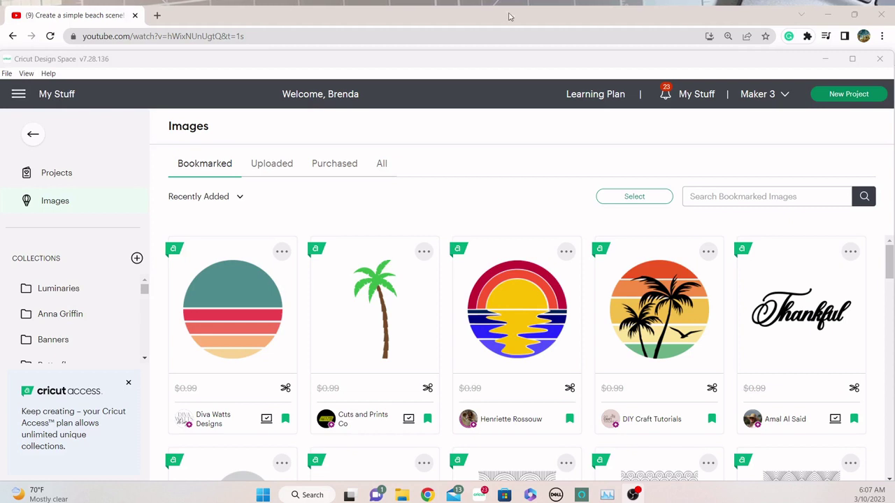
left_click(686, 98)
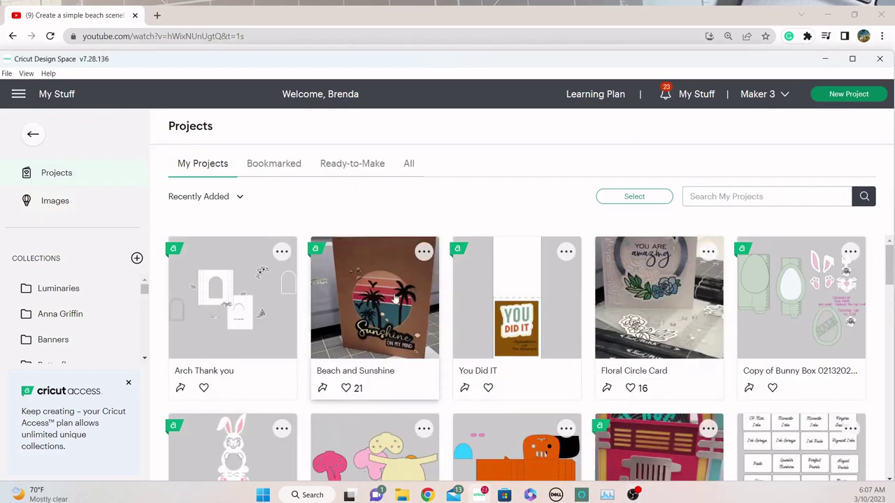
left_click(394, 298)
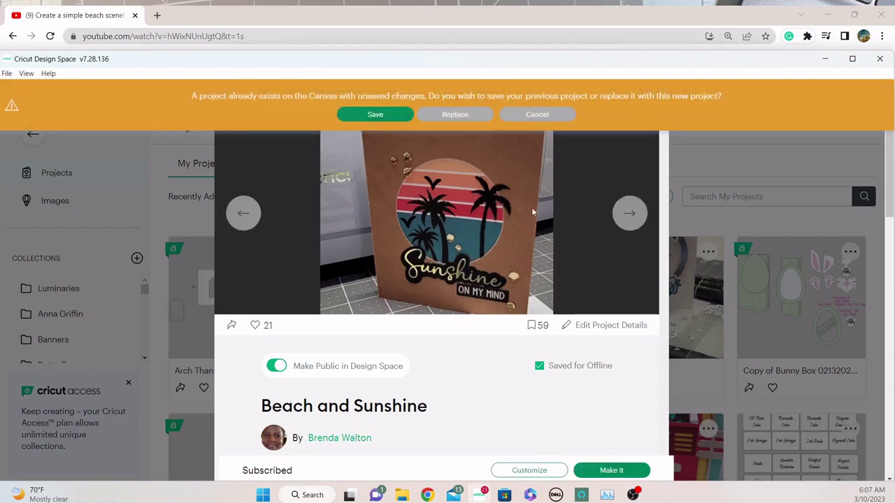
left_click(540, 115)
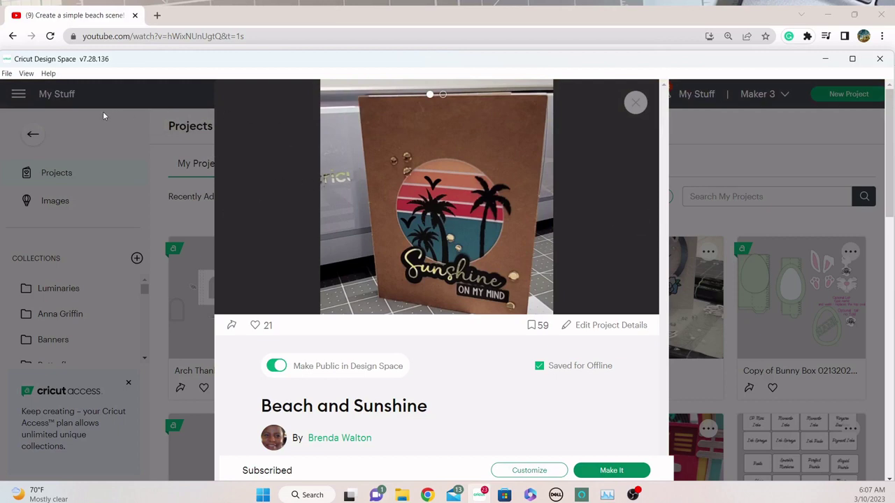
left_click(20, 97)
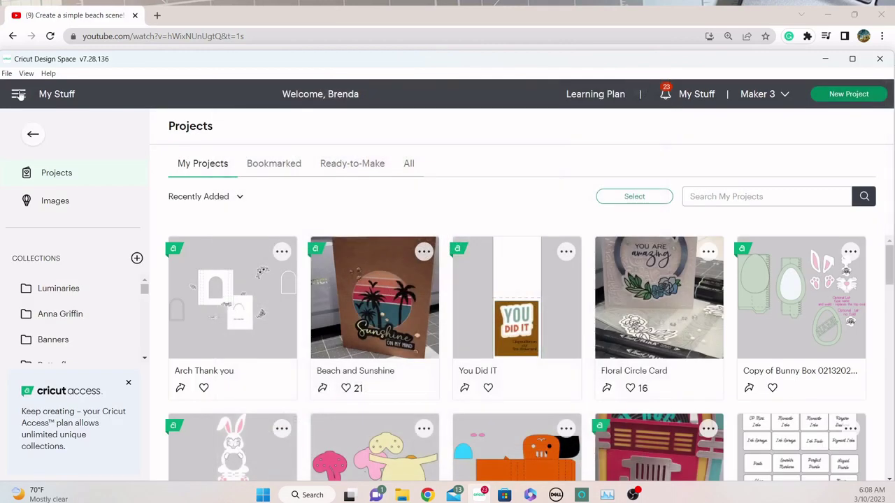
- Return to the canvas and move the flattened sunset scene to about X 6.3, Y 8.2
left_click(19, 96)
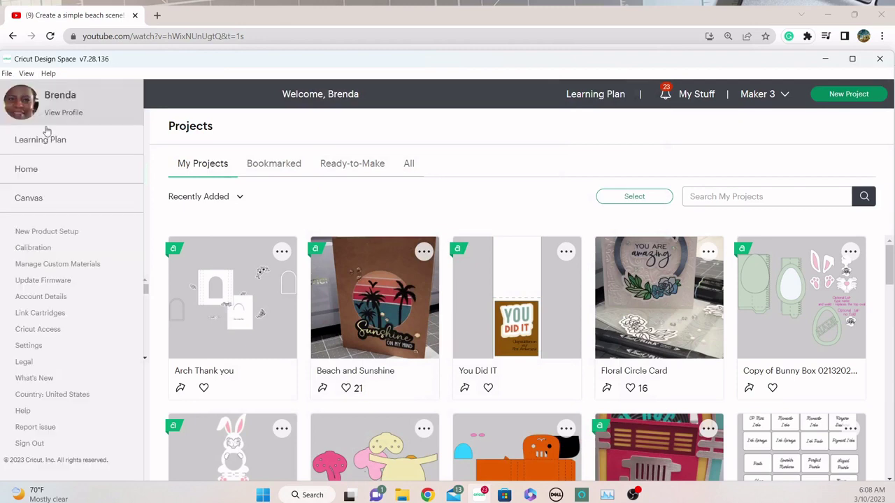
left_click(40, 198)
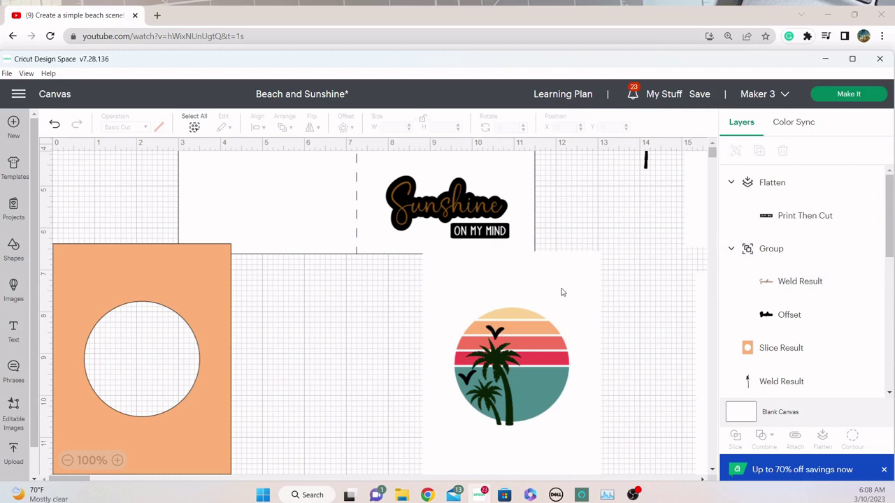
left_click_drag(548, 306, 455, 360)
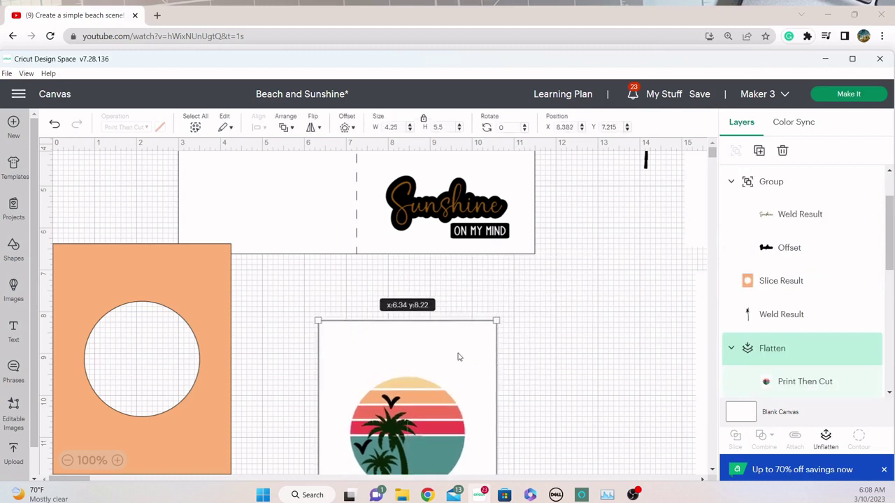
- Move the Sunshine title group to about X 10.2, Y 6.3, and the attached card base to about X 3.7, Y 4.4
left_click(442, 221)
left_click_drag(438, 213, 539, 293)
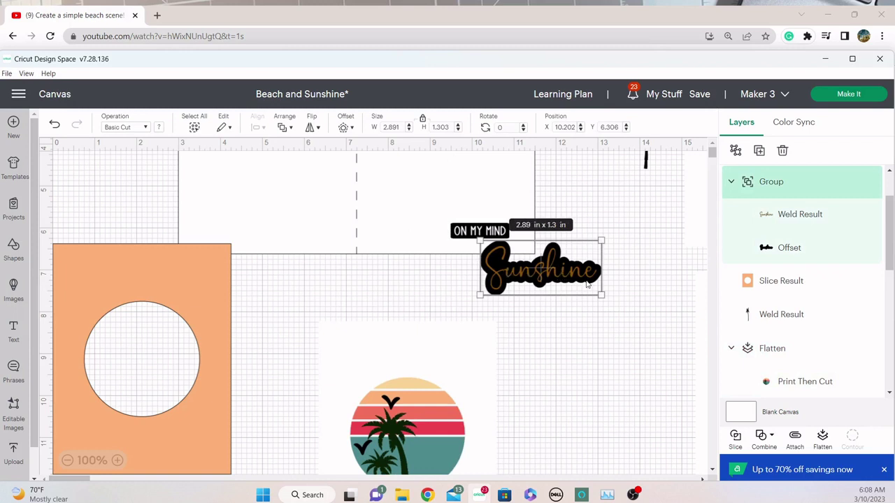
left_click(780, 248)
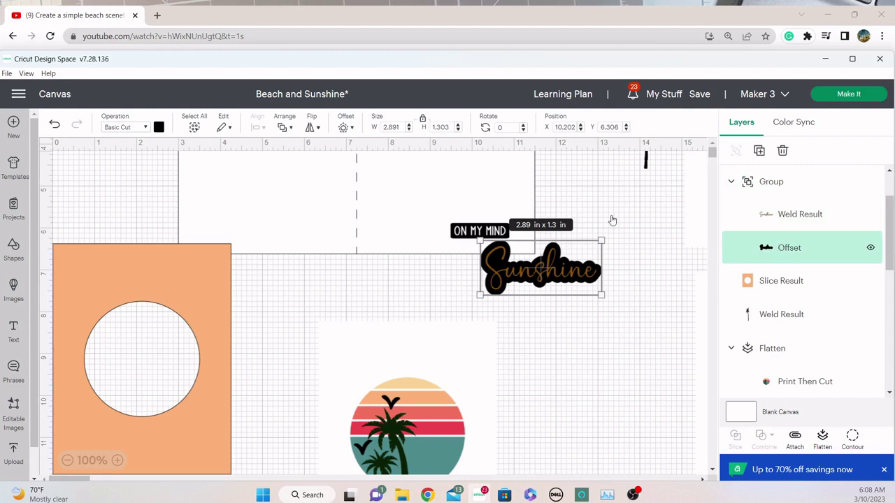
left_click_drag(402, 184, 430, 315)
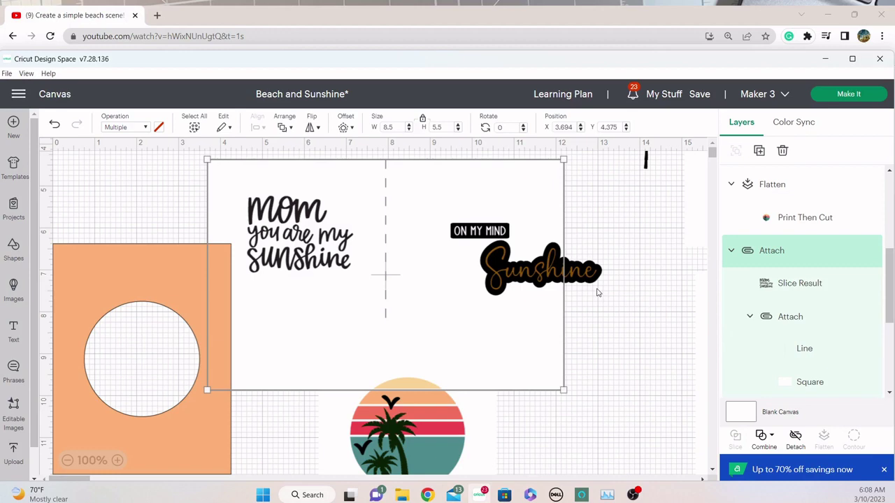
- Switch to Chrome to view the YouTube beach scene card video
mouse_move(427, 494)
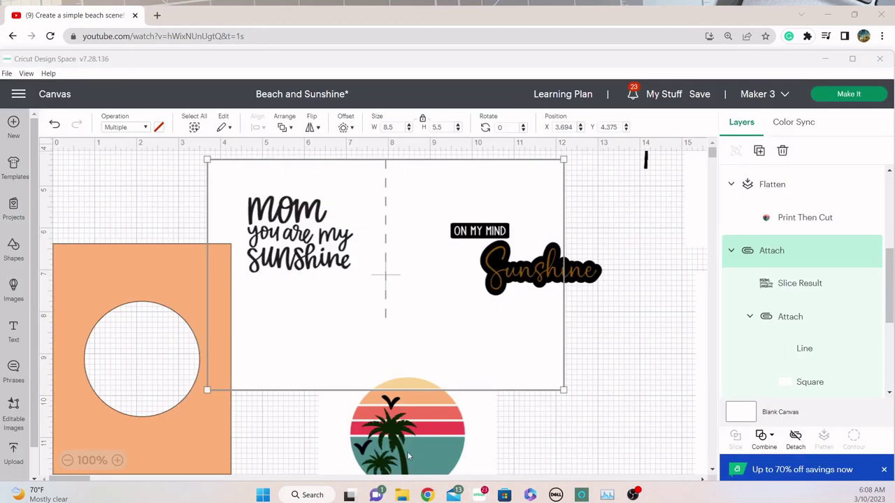
left_click(427, 495)
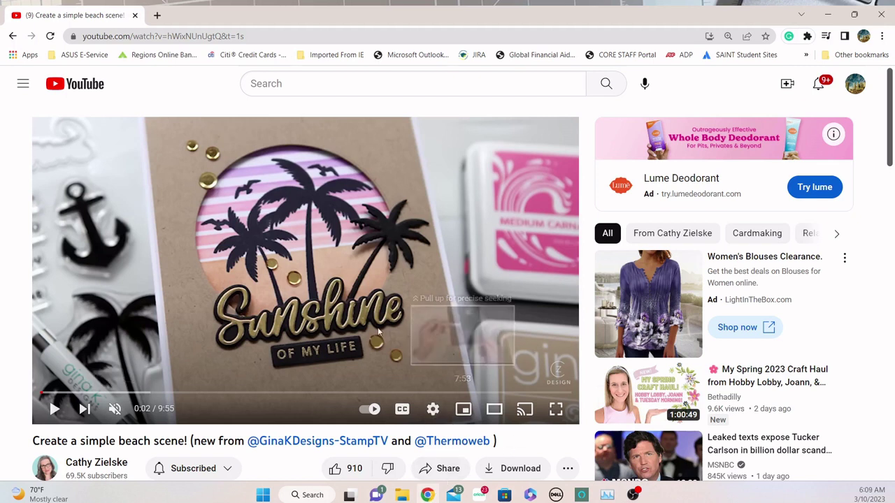